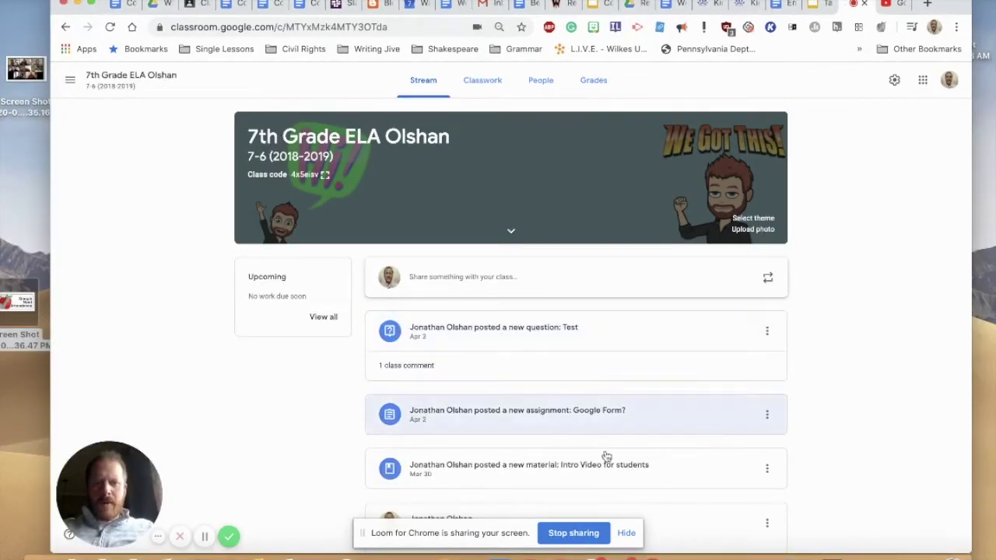
# Set the class's classwork on the stream to Hide notifications in the class settings and save the change.
pyautogui.scroll(-1, 865, 363)
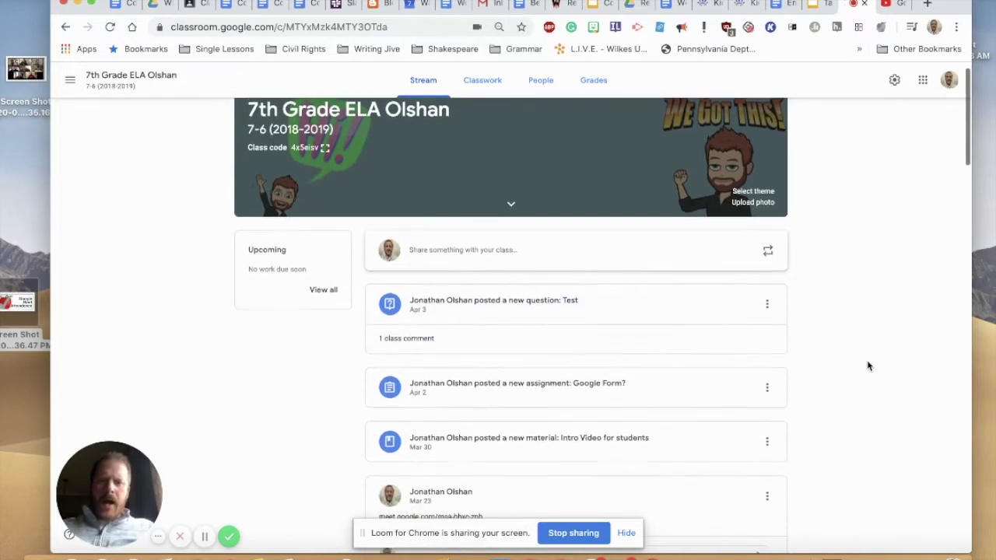
pyautogui.scroll(1, 797, 358)
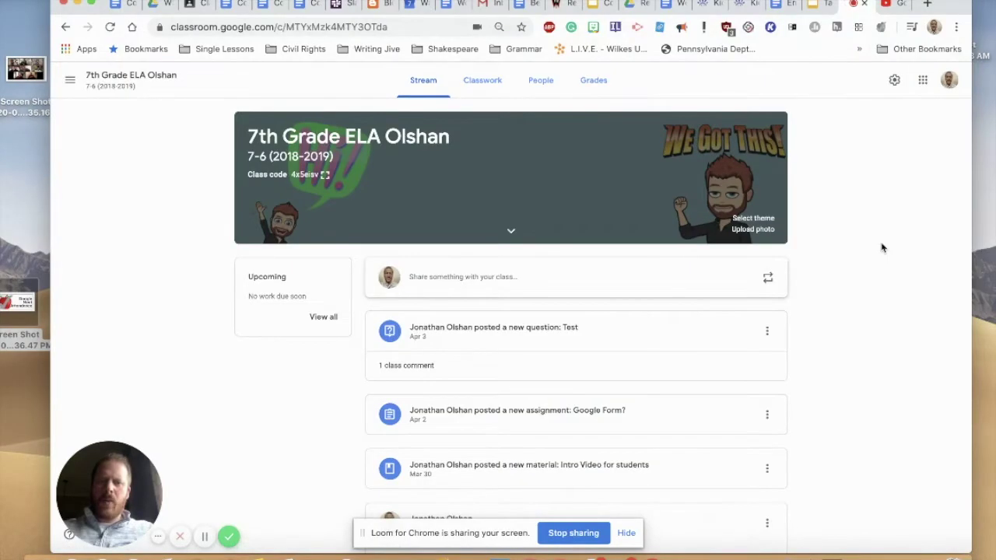
pyautogui.scroll(-5, 881, 248)
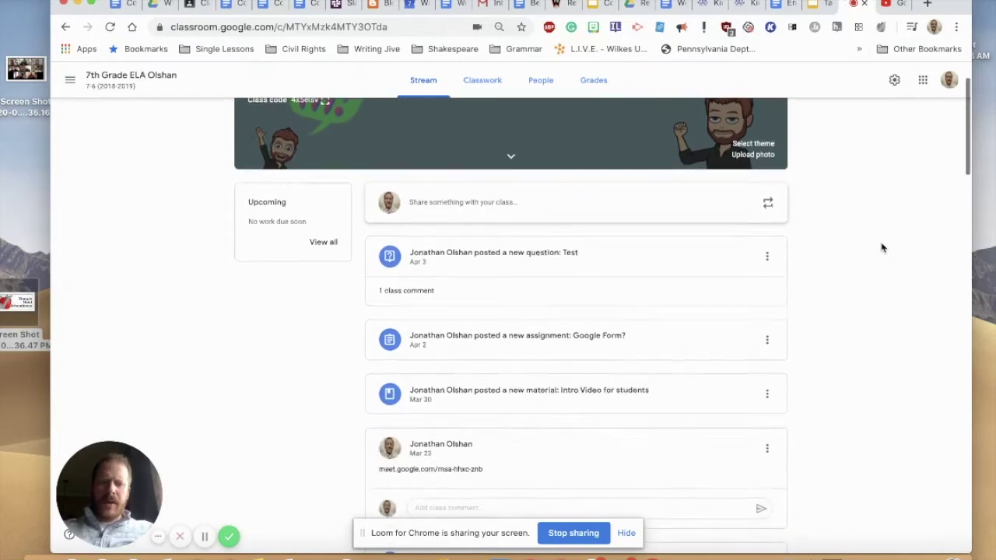
pyautogui.scroll(-15, 869, 280)
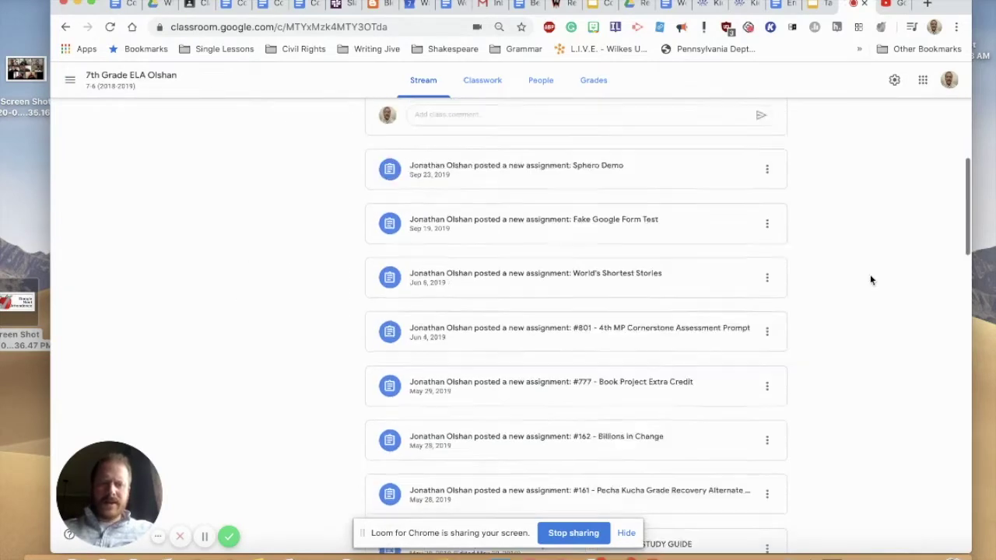
pyautogui.scroll(15, 870, 280)
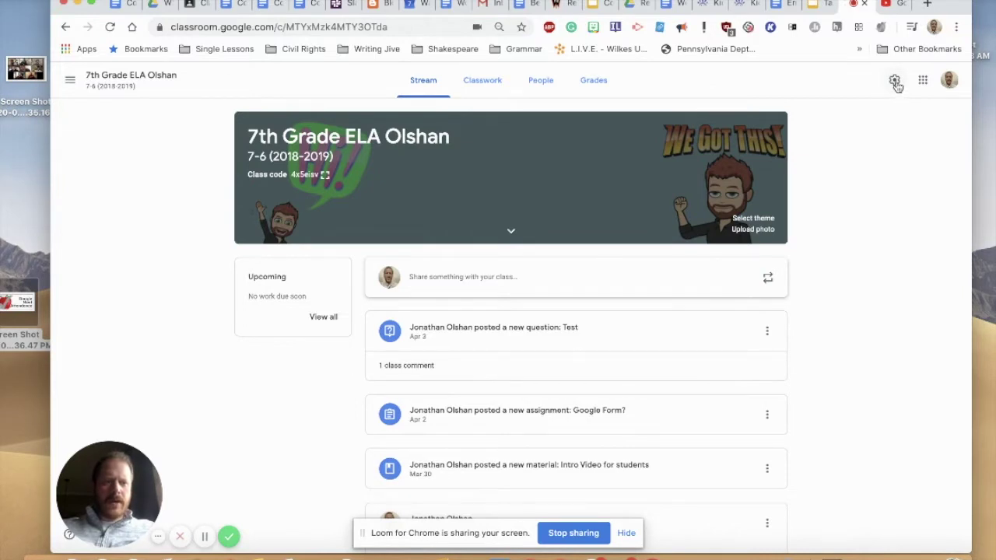
pyautogui.click(895, 81)
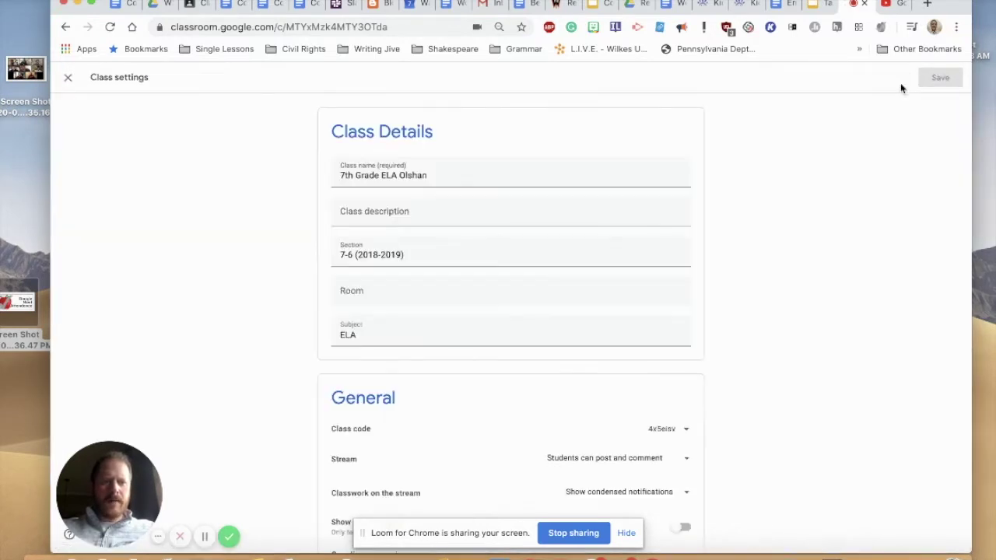
pyautogui.scroll(-3, 664, 291)
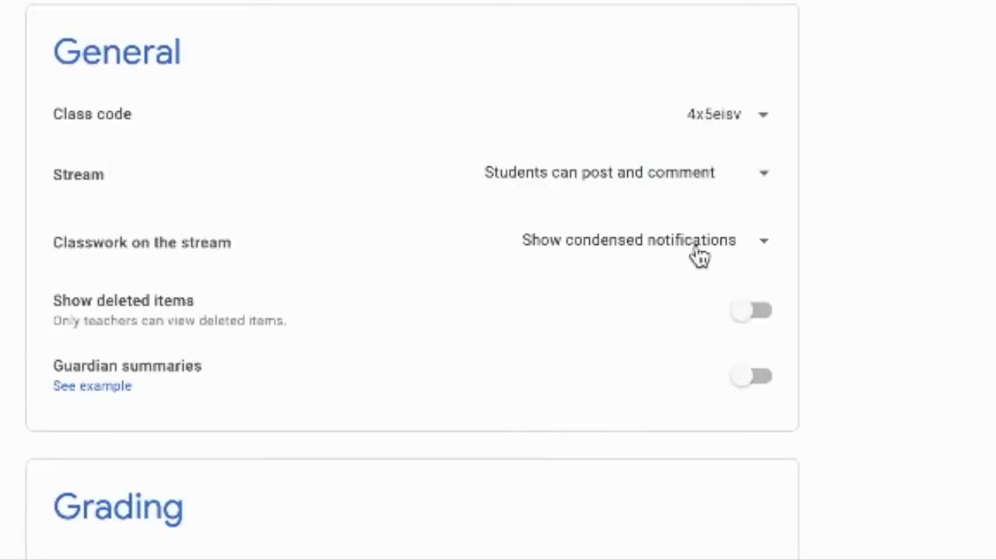
pyautogui.click(752, 248)
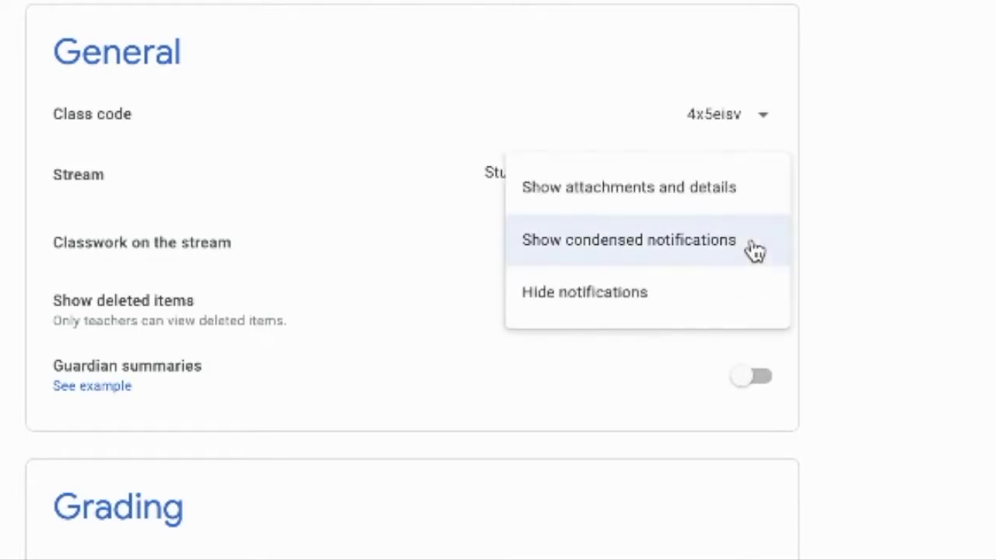
pyautogui.click(687, 310)
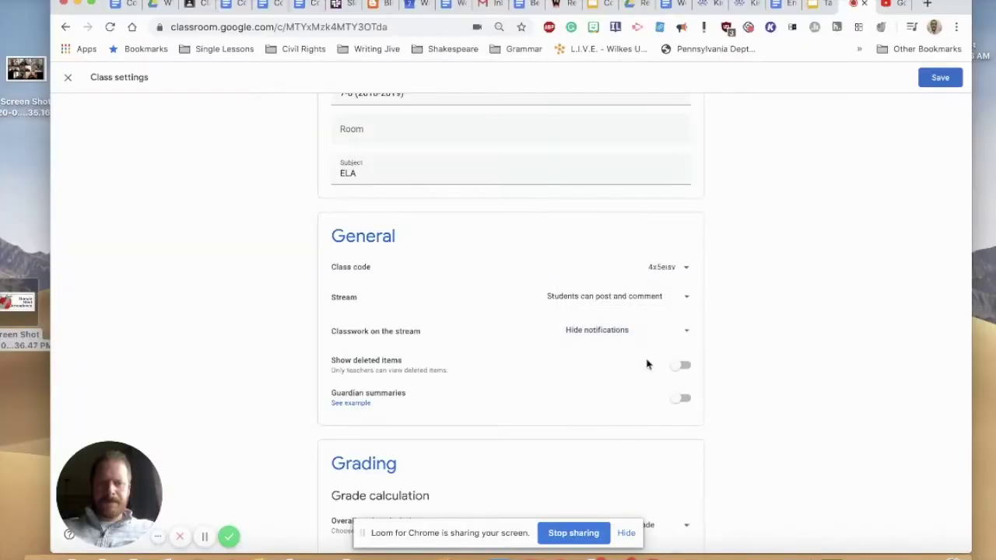
pyautogui.click(941, 80)
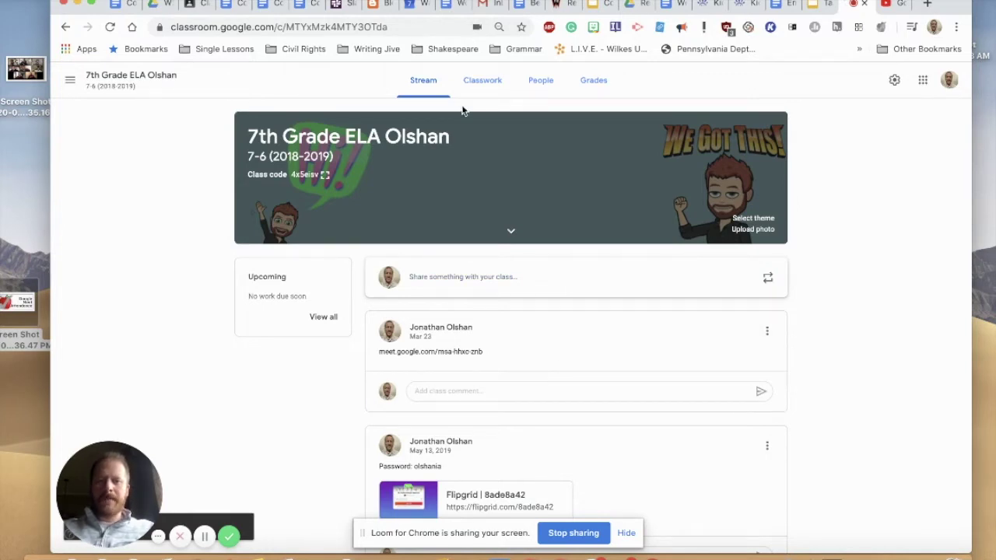
# Open the class's Classwork page and examine how its assignments and materials are grouped under topics.
pyautogui.click(489, 88)
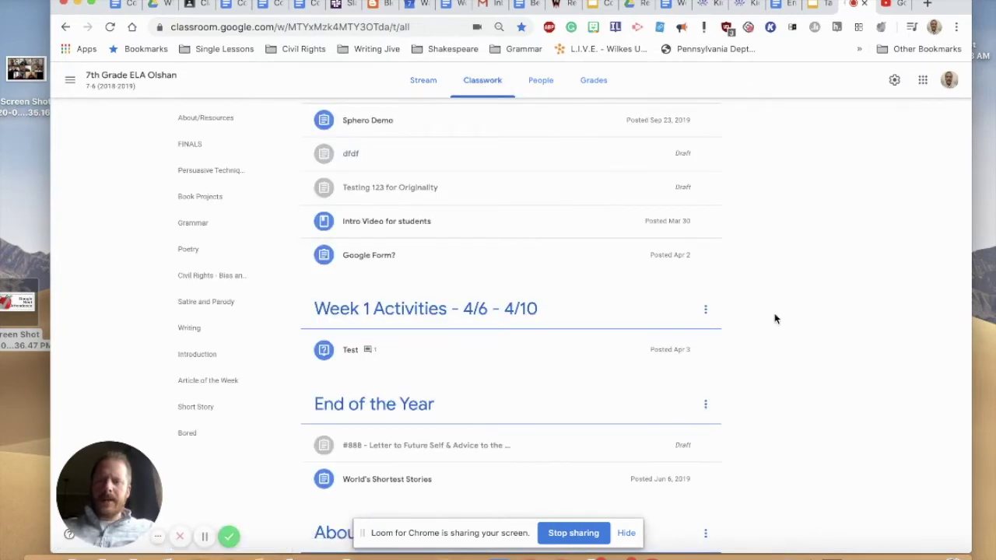
pyautogui.scroll(3, 774, 312)
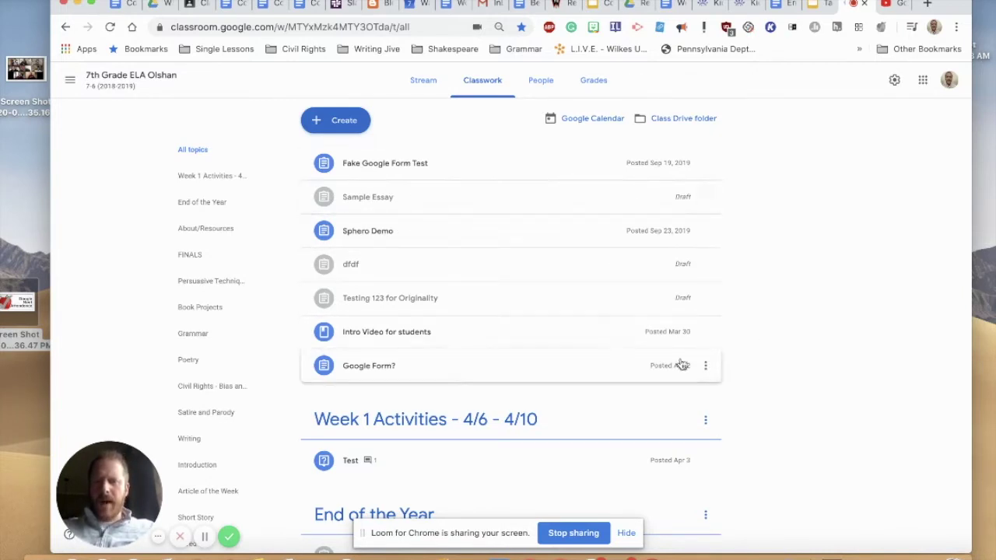
pyautogui.scroll(-3, 681, 365)
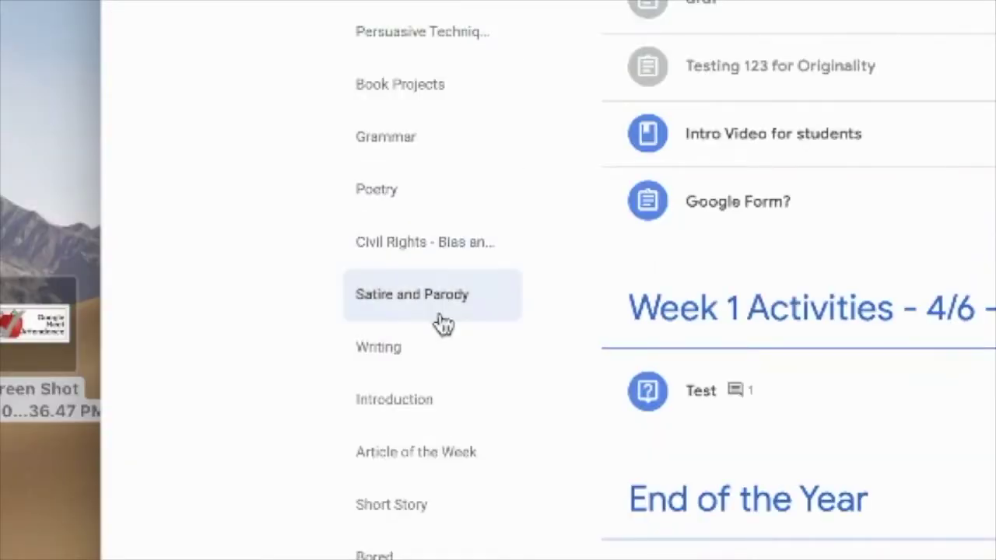
pyautogui.scroll(3, 446, 127)
pyautogui.scroll(-3, 675, 553)
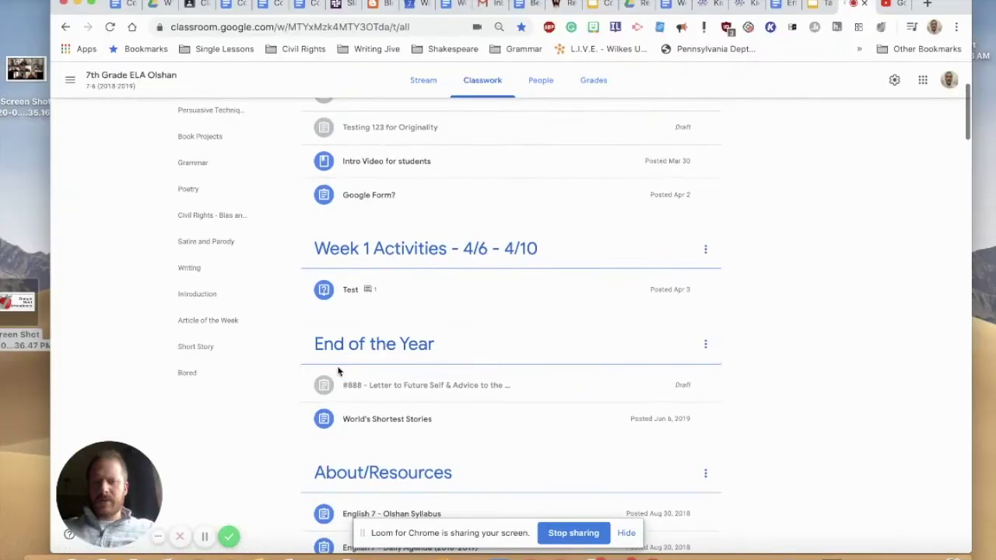
pyautogui.scroll(-2, 434, 349)
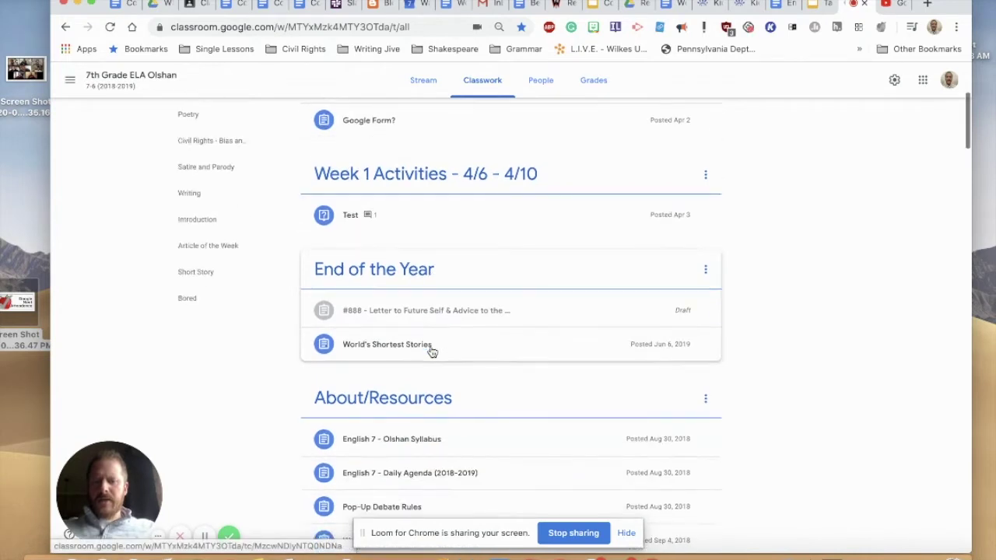
pyautogui.scroll(-2, 407, 369)
pyautogui.scroll(-2, 785, 375)
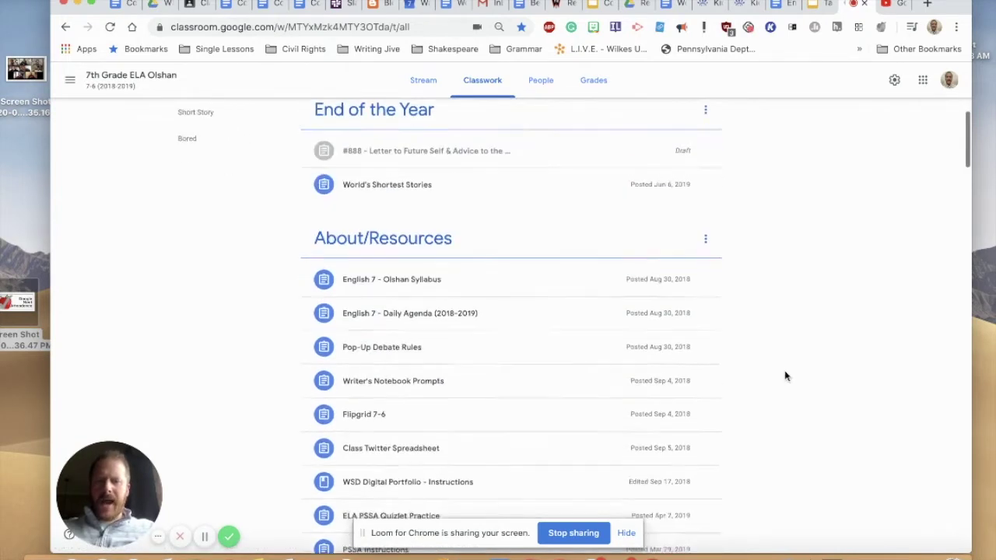
pyautogui.scroll(-3, 785, 376)
pyautogui.scroll(-2, 785, 376)
pyautogui.scroll(3, 785, 376)
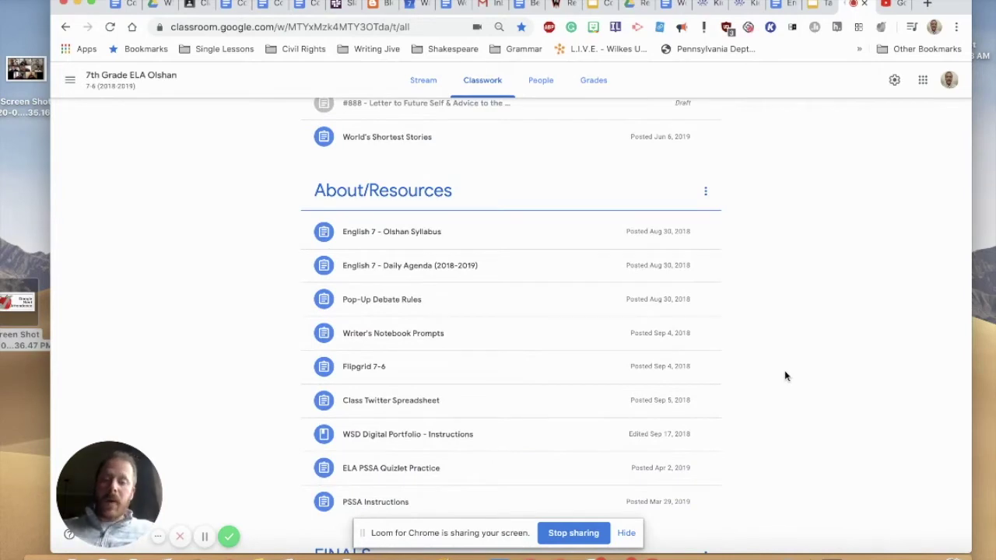
pyautogui.scroll(1, 785, 376)
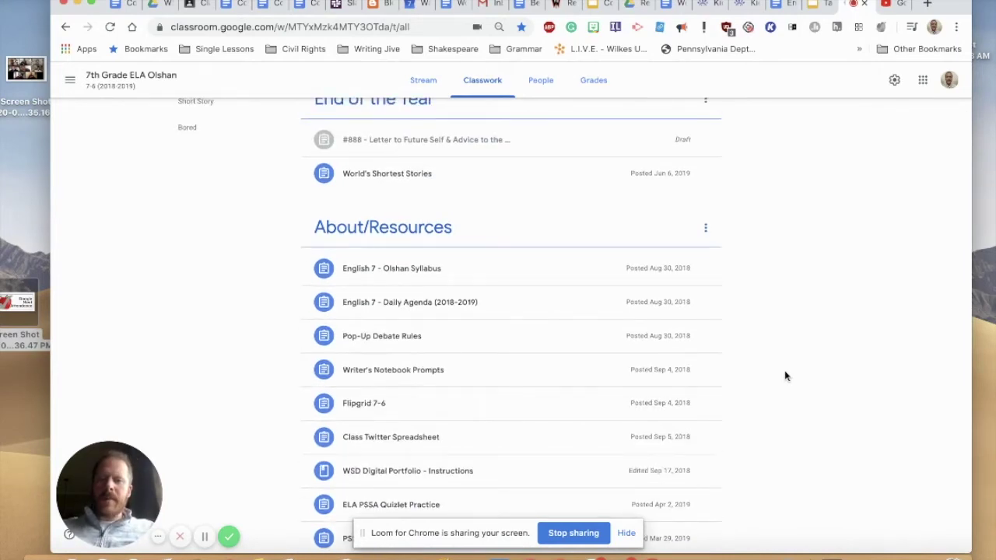
pyautogui.scroll(2, 788, 384)
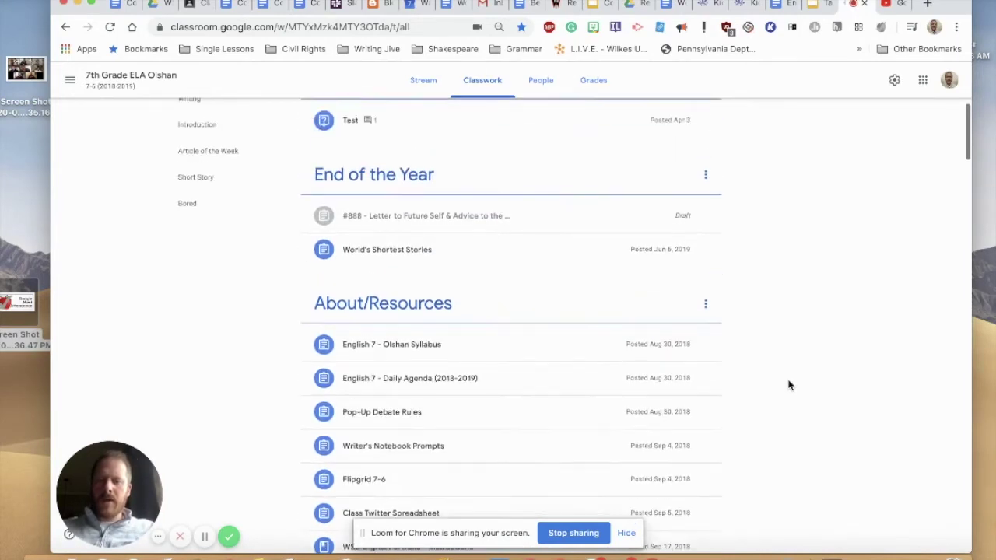
pyautogui.scroll(-15, 788, 384)
pyautogui.scroll(4, 788, 384)
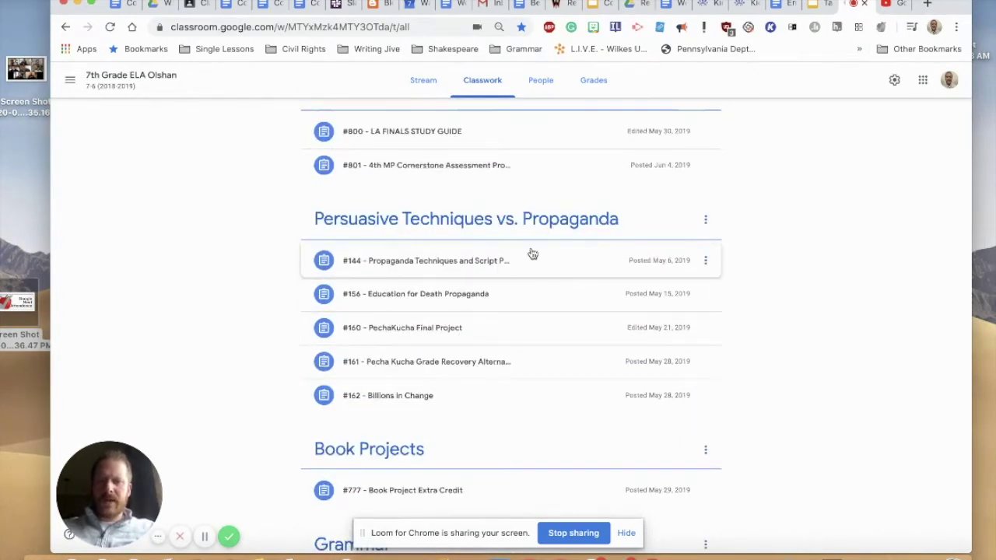
pyautogui.scroll(3, 782, 305)
pyautogui.scroll(6, 782, 306)
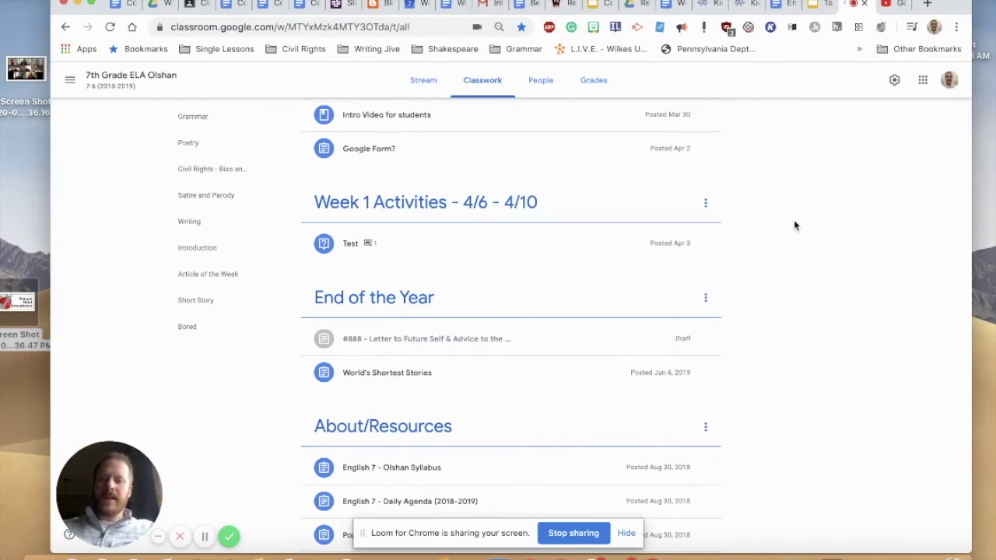
# Create a new classwork topic named "Sample Topic".
pyautogui.scroll(5, 793, 225)
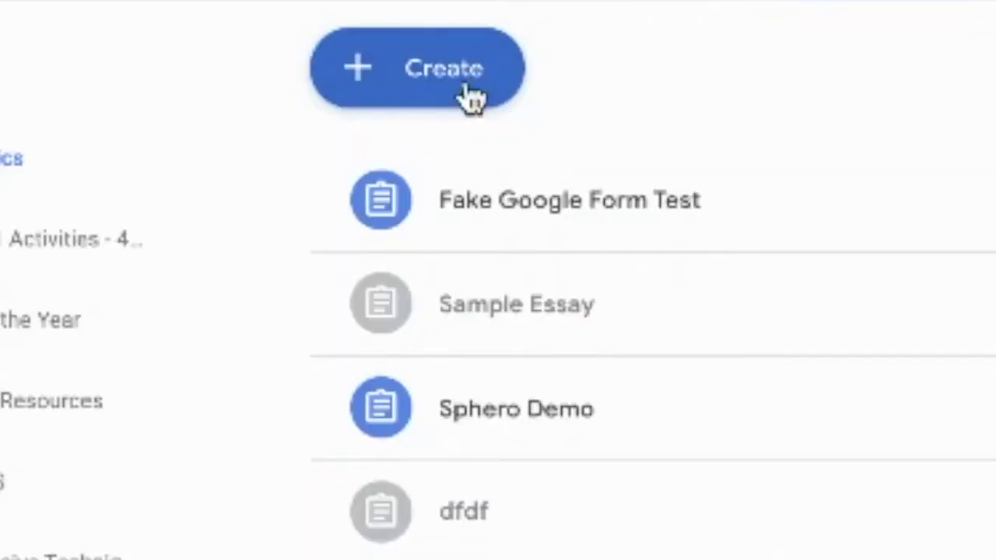
pyautogui.click(344, 121)
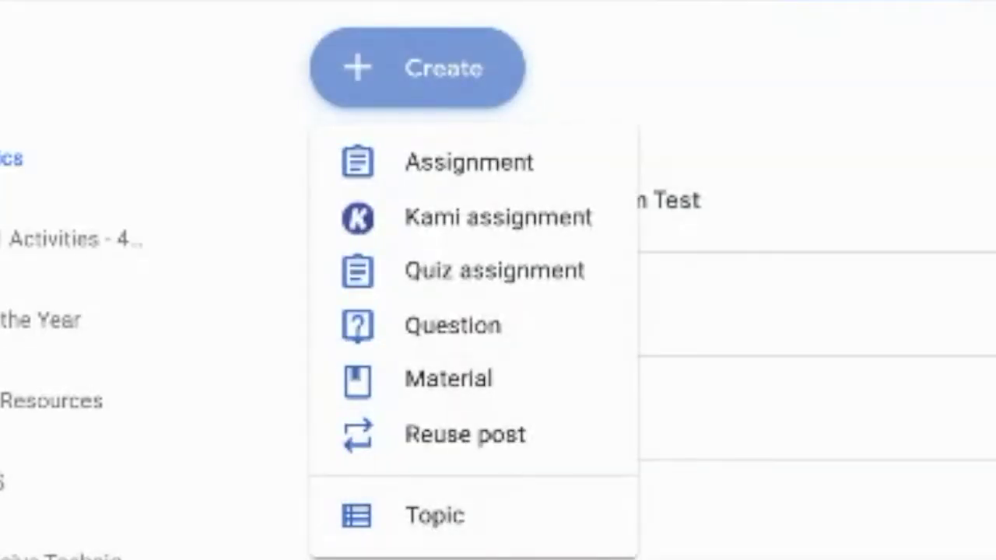
pyautogui.click(444, 529)
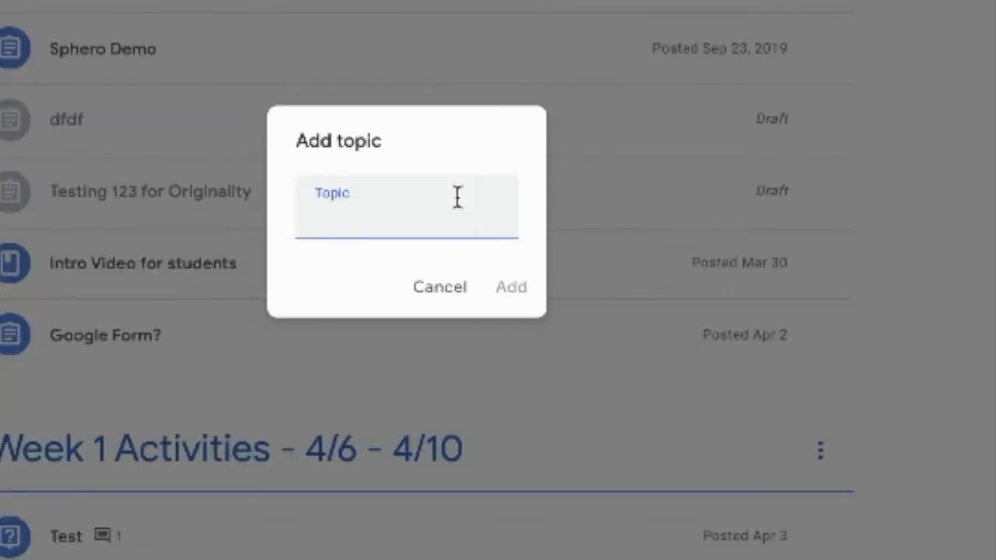
pyautogui.write('Sample Topic')
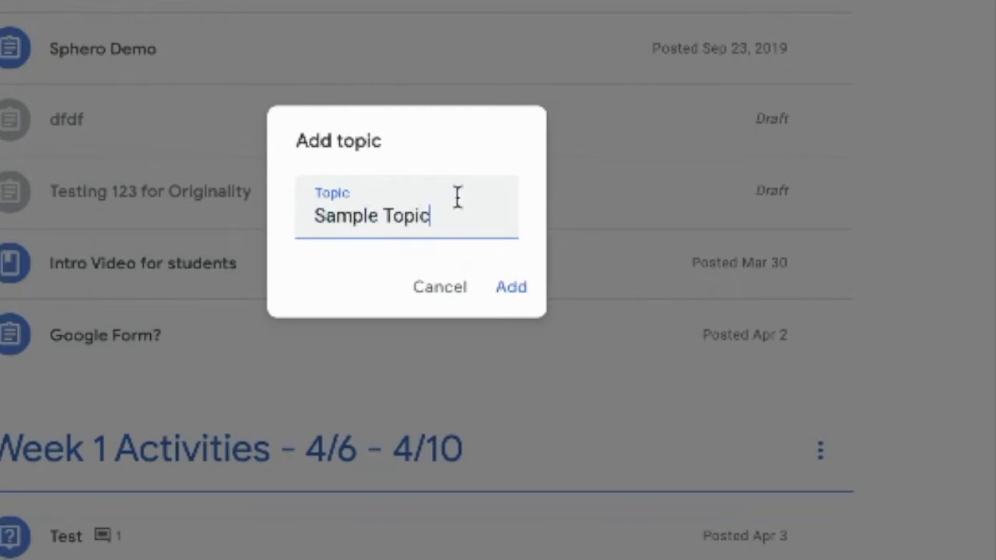
pyautogui.press('Return')
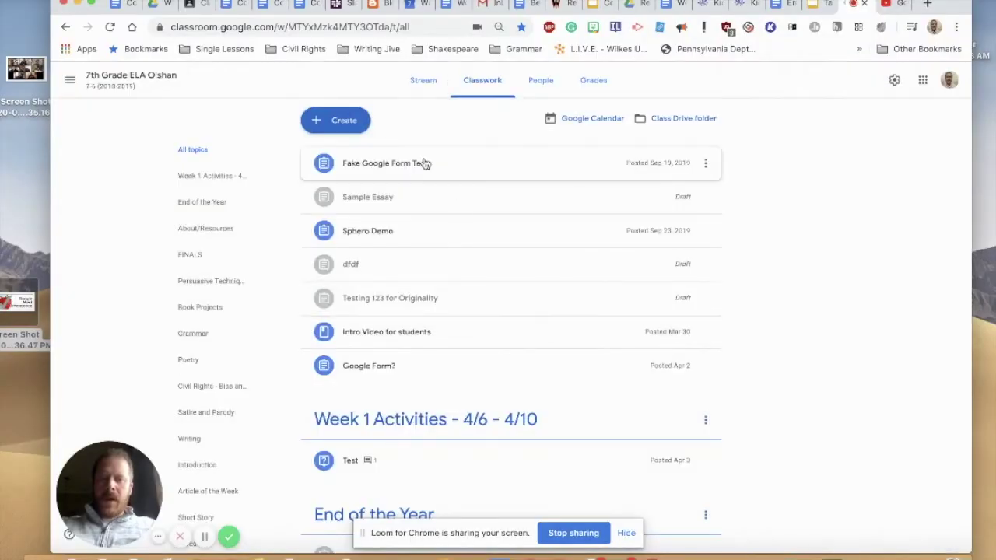
# Start a new assignment with its topic set to Sample Topic, and close it without assigning it.
pyautogui.click(363, 123)
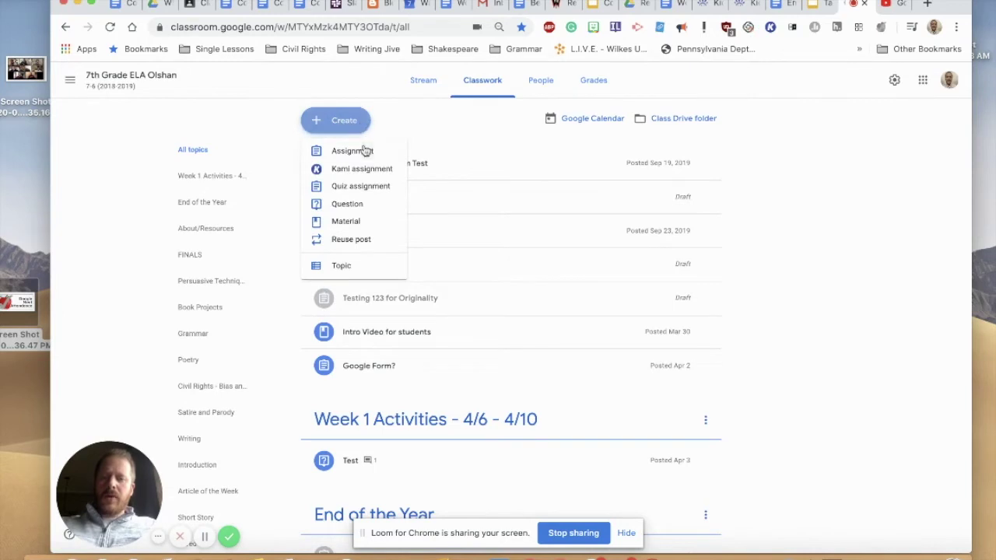
pyautogui.click(364, 149)
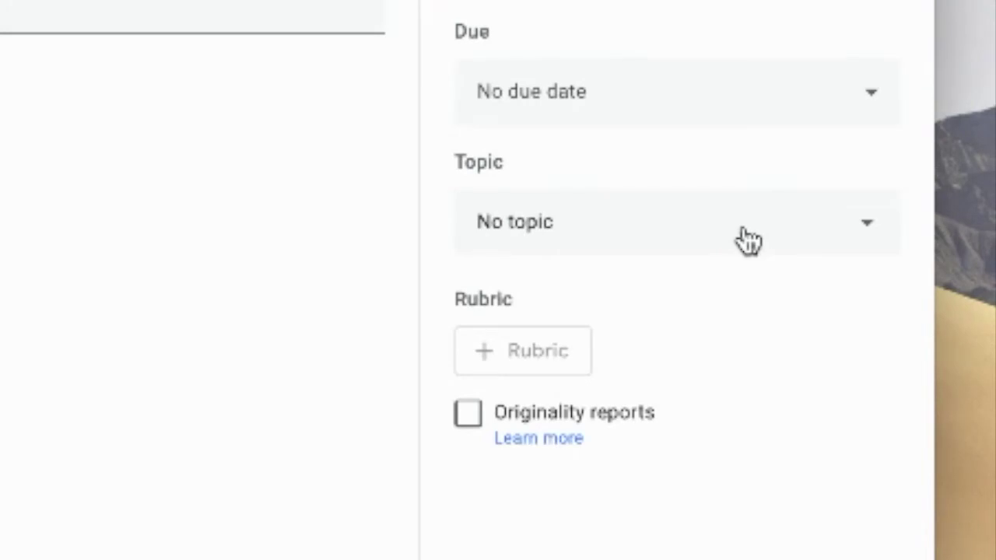
pyautogui.click(748, 241)
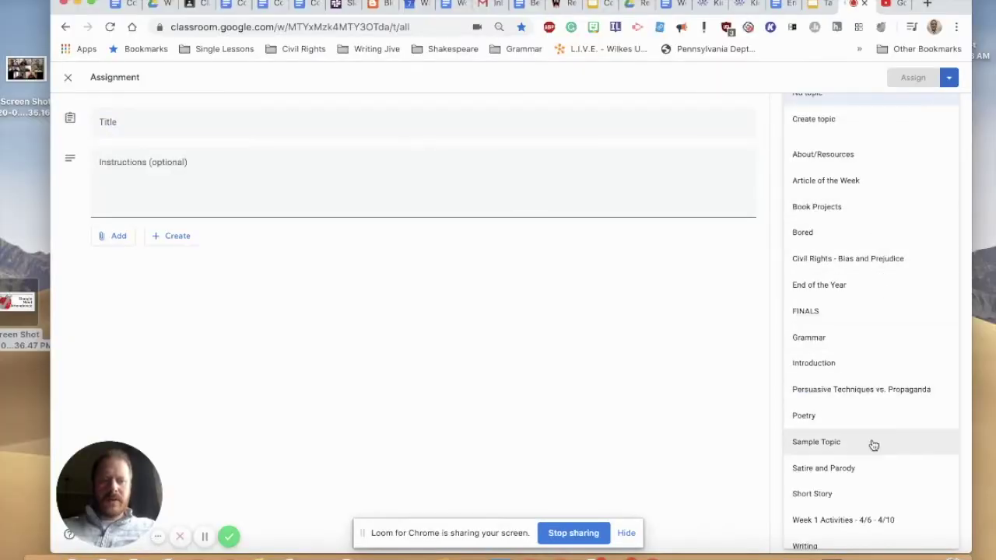
pyautogui.scroll(-1, 873, 444)
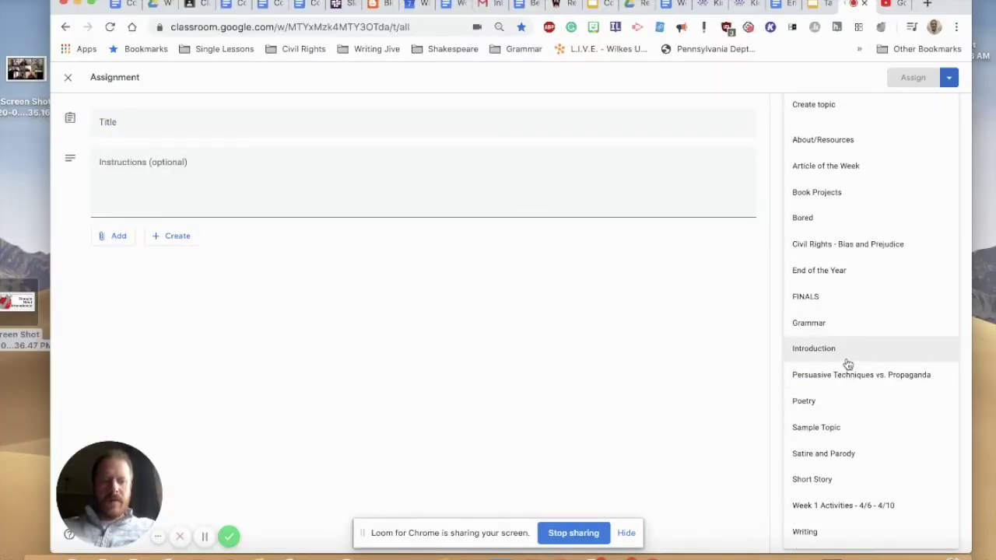
pyautogui.click(847, 429)
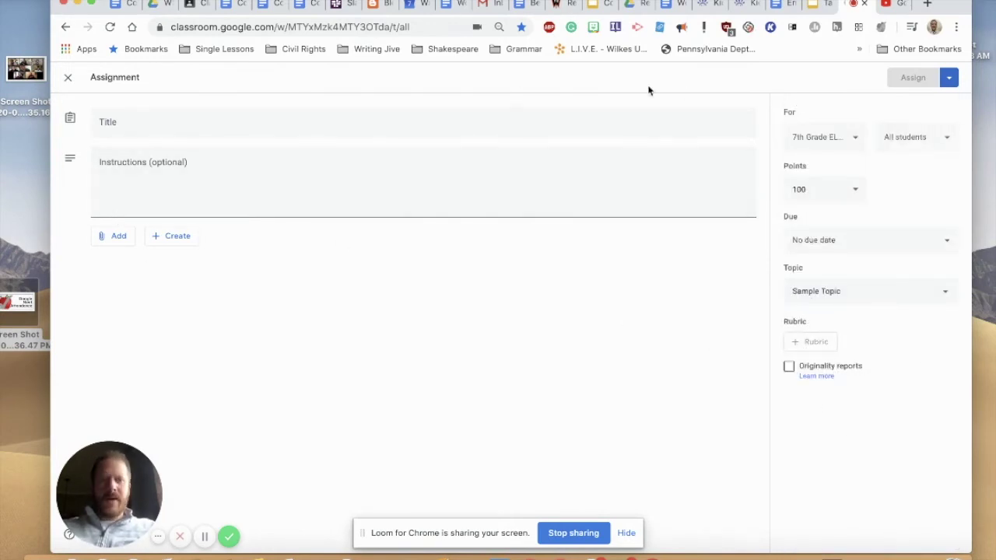
pyautogui.click(68, 77)
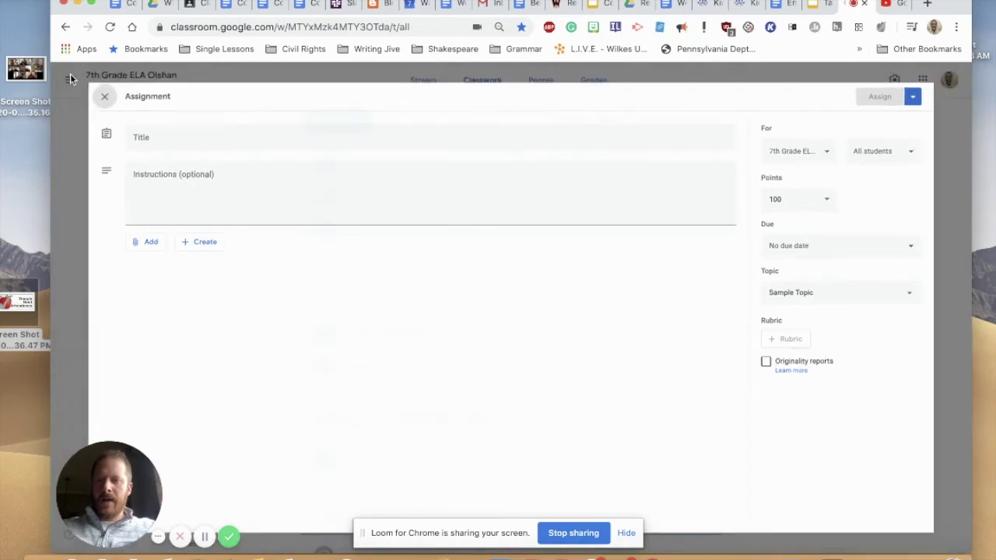
# Move the End of the Year topic above Week 1 Activities - 4/6 - 4/10 in the classwork list.
pyautogui.scroll(-2, 433, 360)
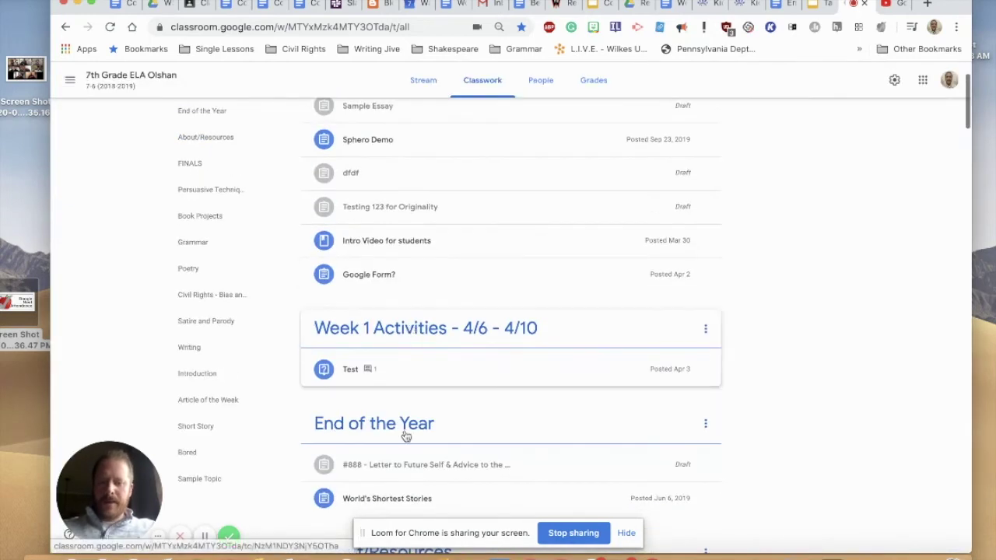
pyautogui.scroll(-3, 405, 432)
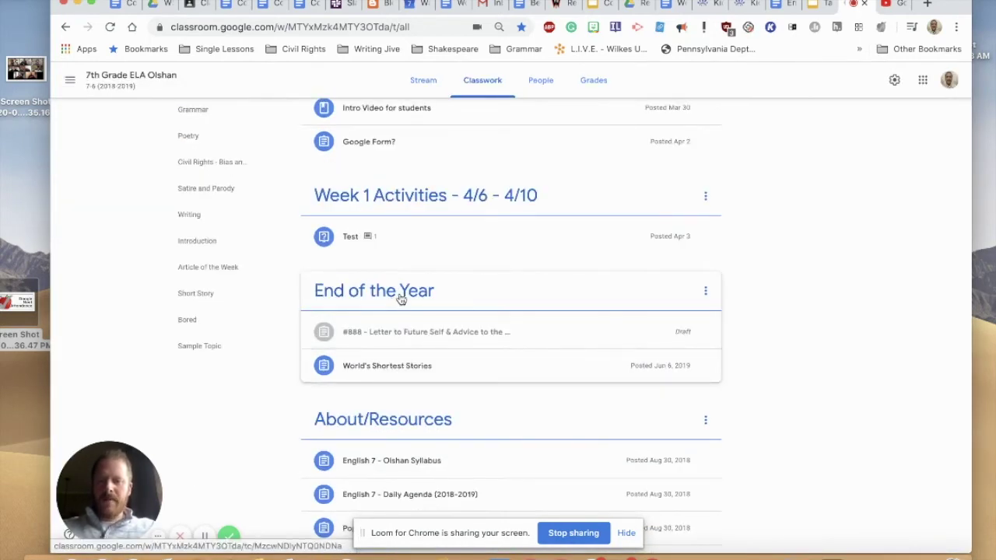
pyautogui.moveTo(400, 298); pyautogui.dragTo(391, 196)
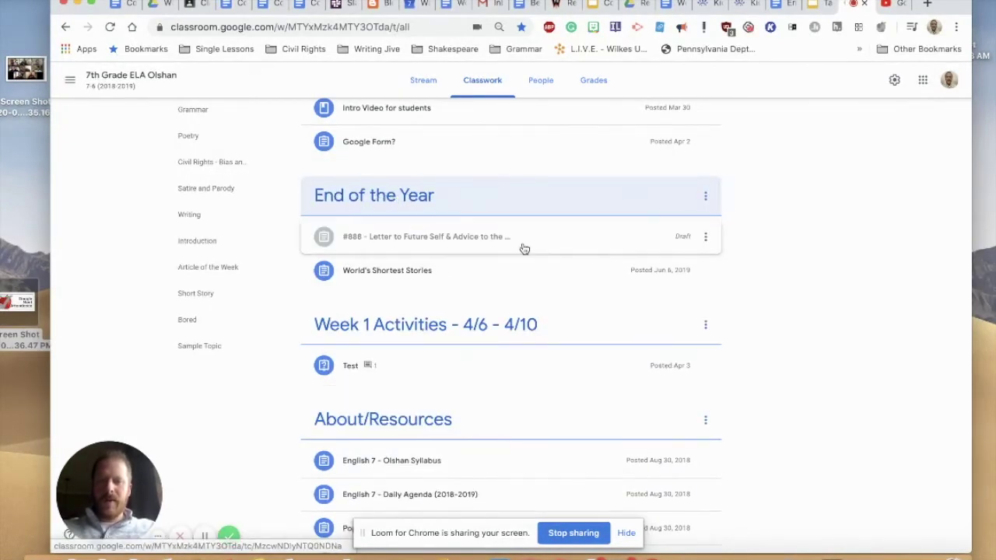
# Move the Week 1 Activities - 4/6 - 4/10 topic above End of the Year in the classwork list.
pyautogui.scroll(1, 767, 251)
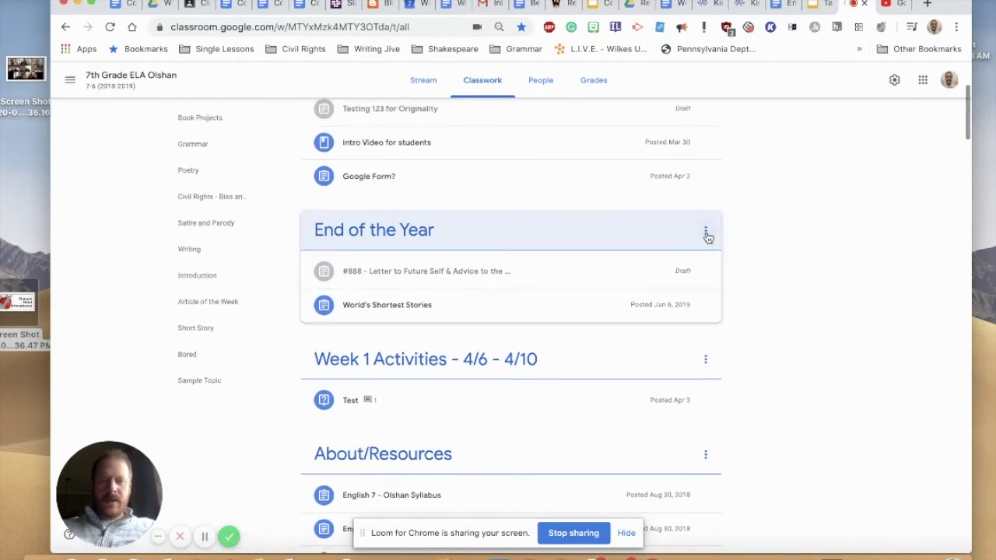
pyautogui.click(706, 360)
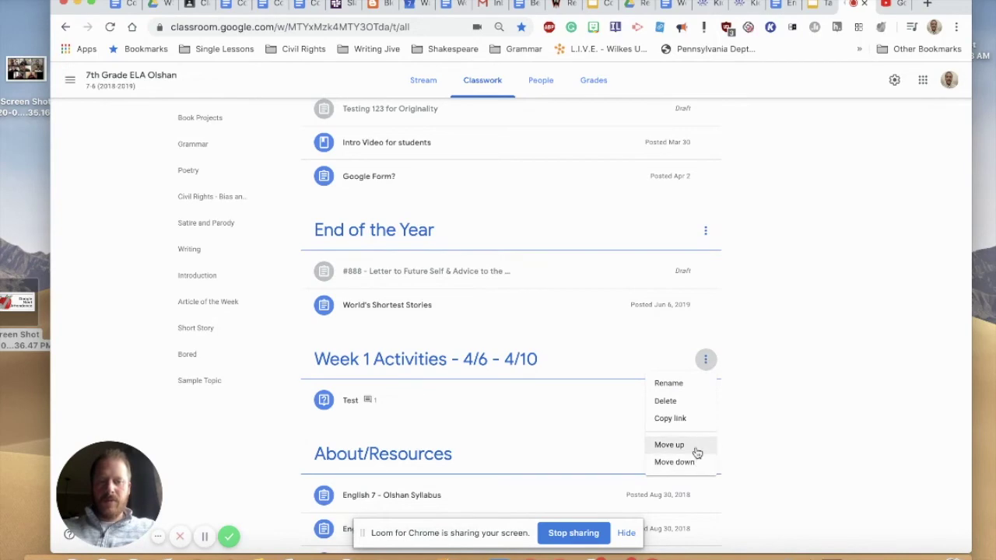
pyautogui.click(669, 445)
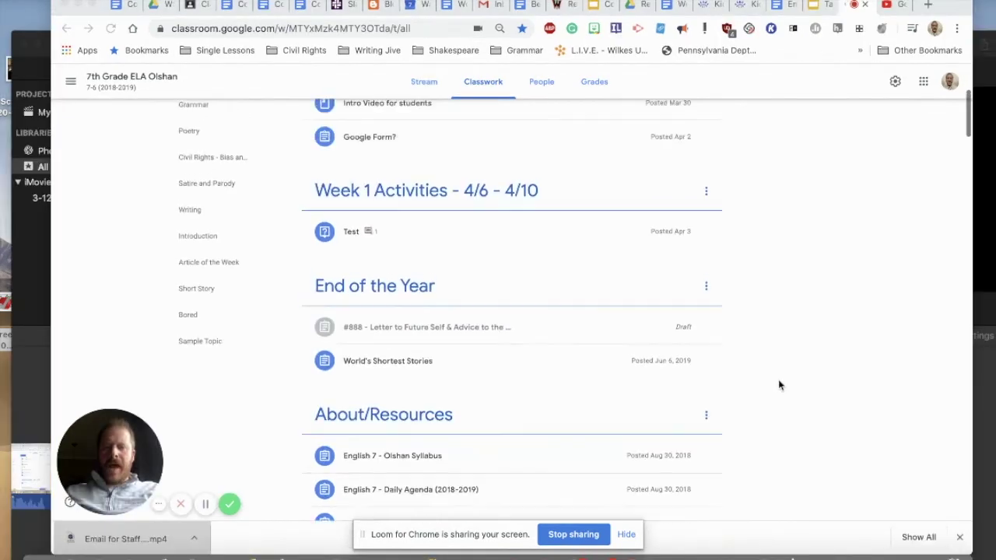
# View the options available for the Fake Google Form Test assignment, and close them without choosing any.
pyautogui.scroll(1, 778, 382)
pyautogui.scroll(3, 779, 384)
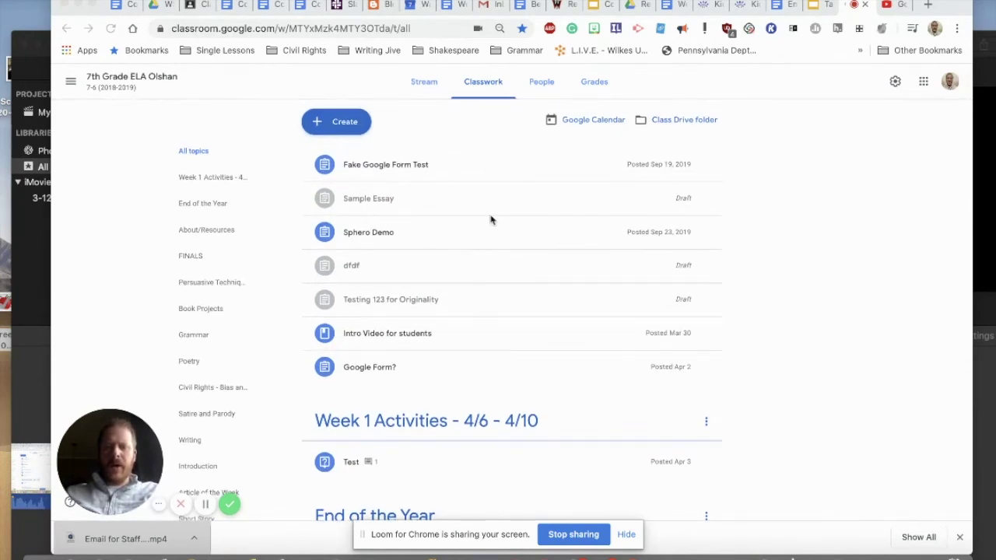
pyautogui.click(707, 168)
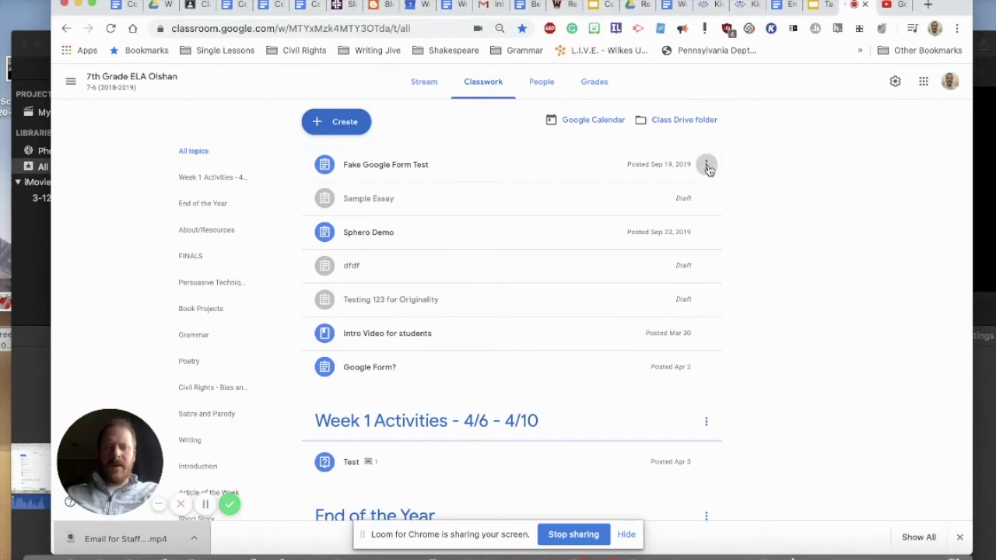
pyautogui.click(791, 193)
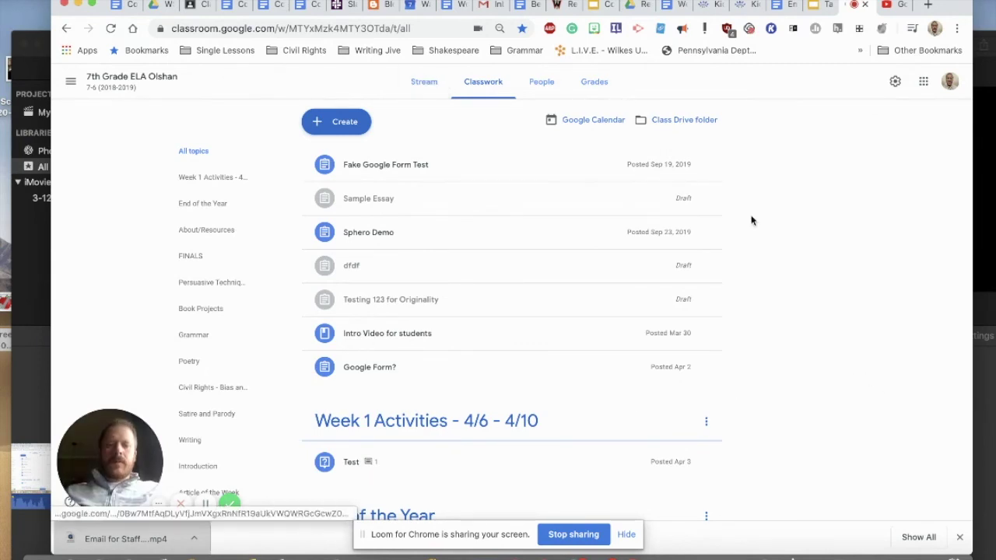
# Open the class's Stream page.
pyautogui.click(426, 84)
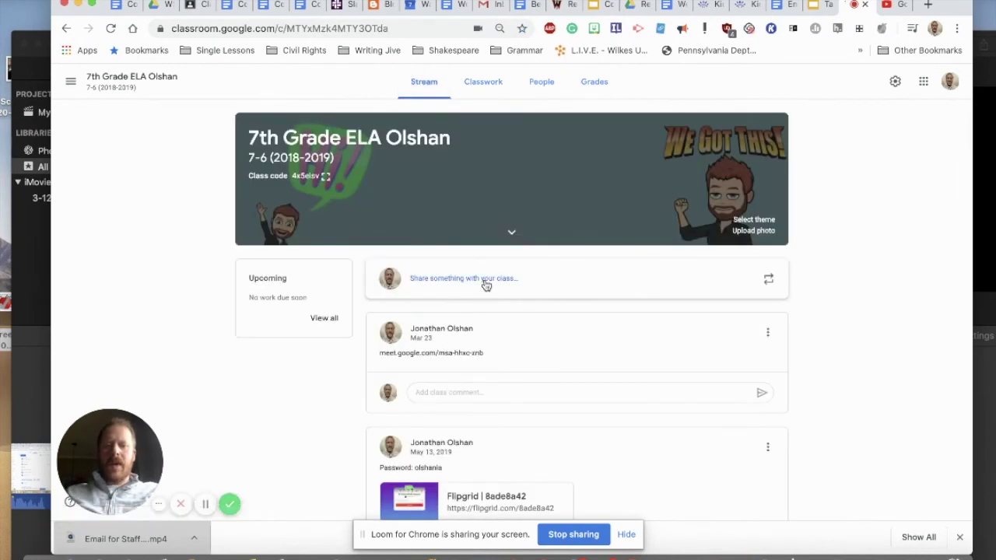